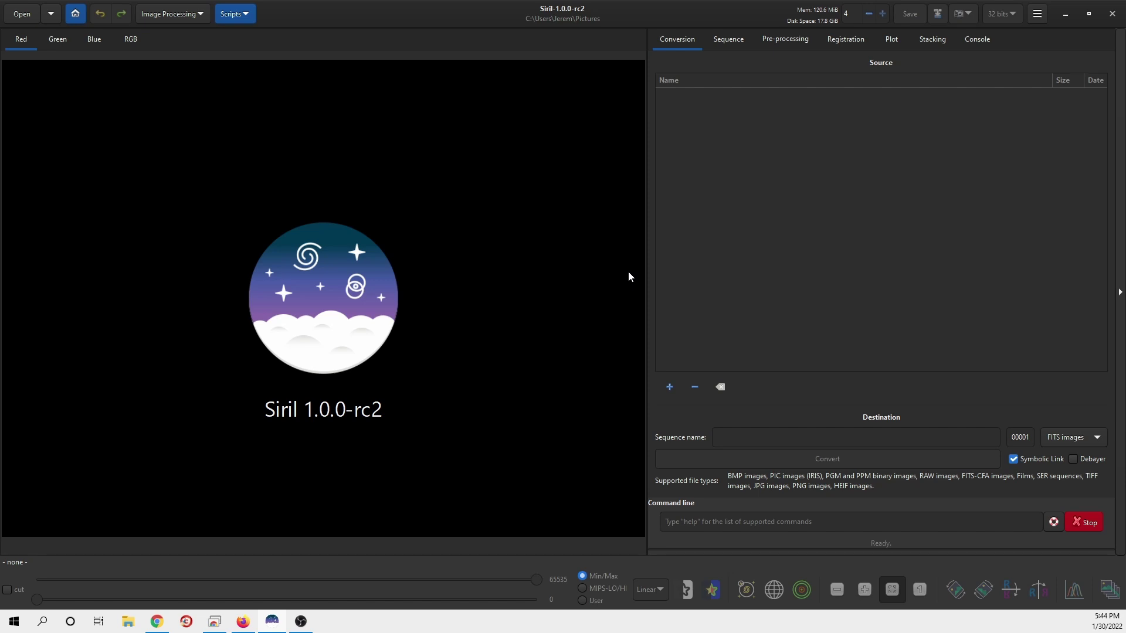
Load the stacked image 1.tif from the Pictures folder into Siril.
left_click(22, 13)
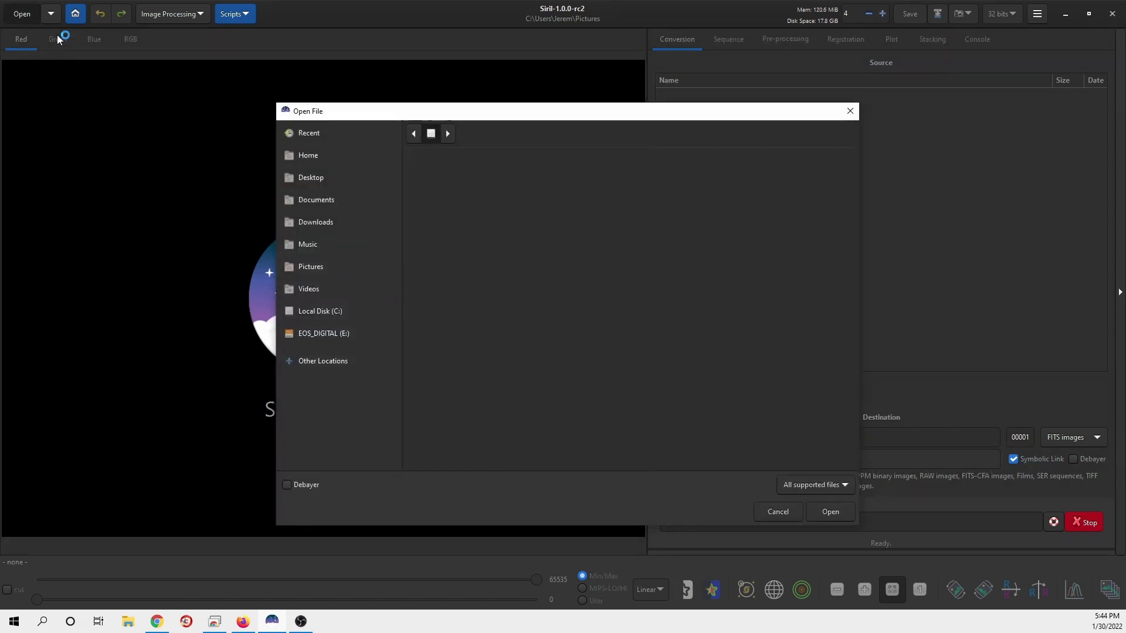
left_click(434, 291)
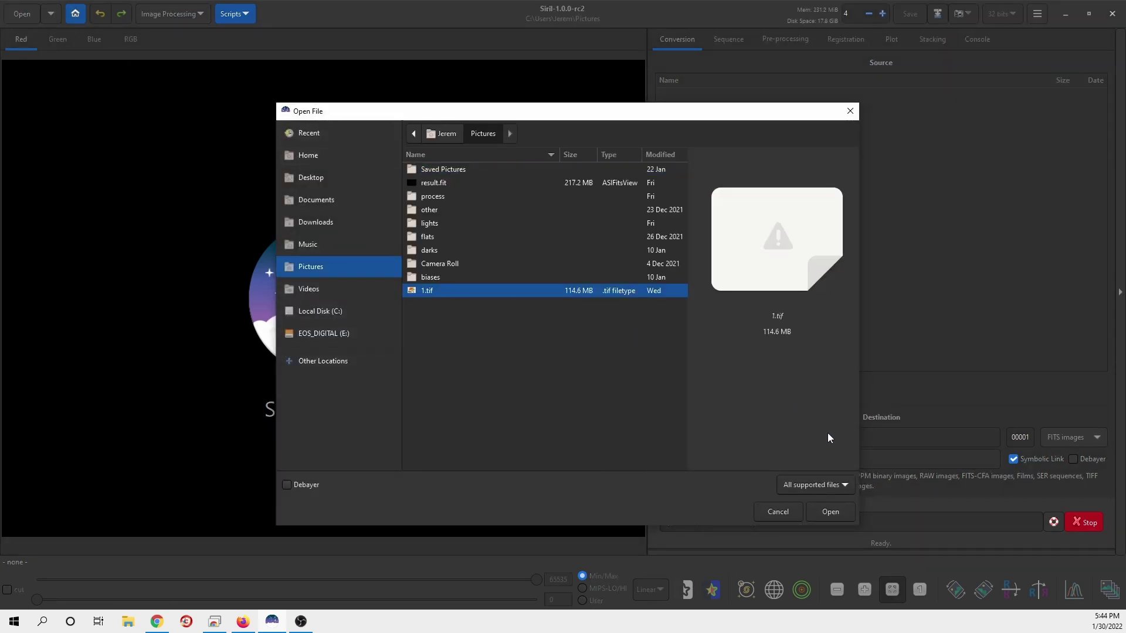
left_click(847, 519)
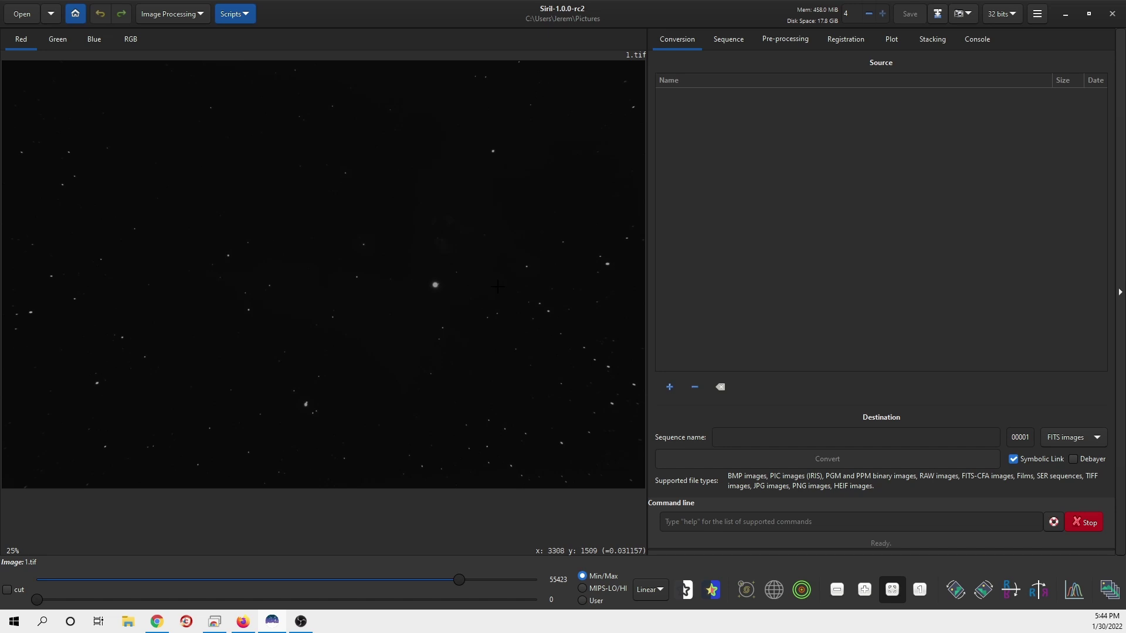
Switch the display from Linear to AutoStretch and view the RGB colour composite.
left_click(650, 589)
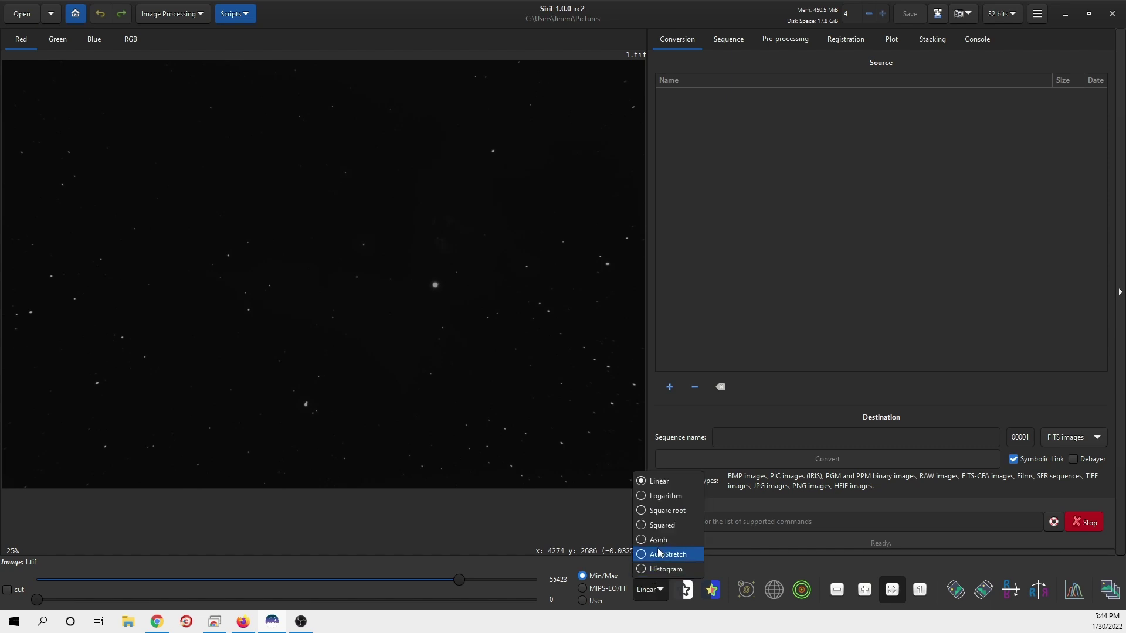
left_click(658, 554)
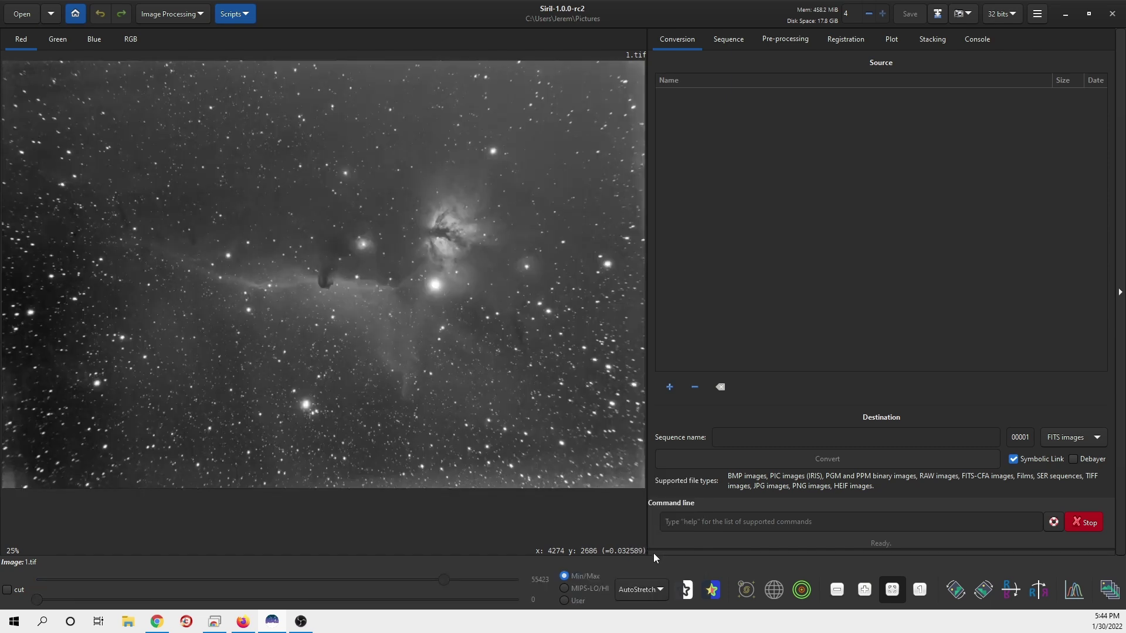
left_click(128, 41)
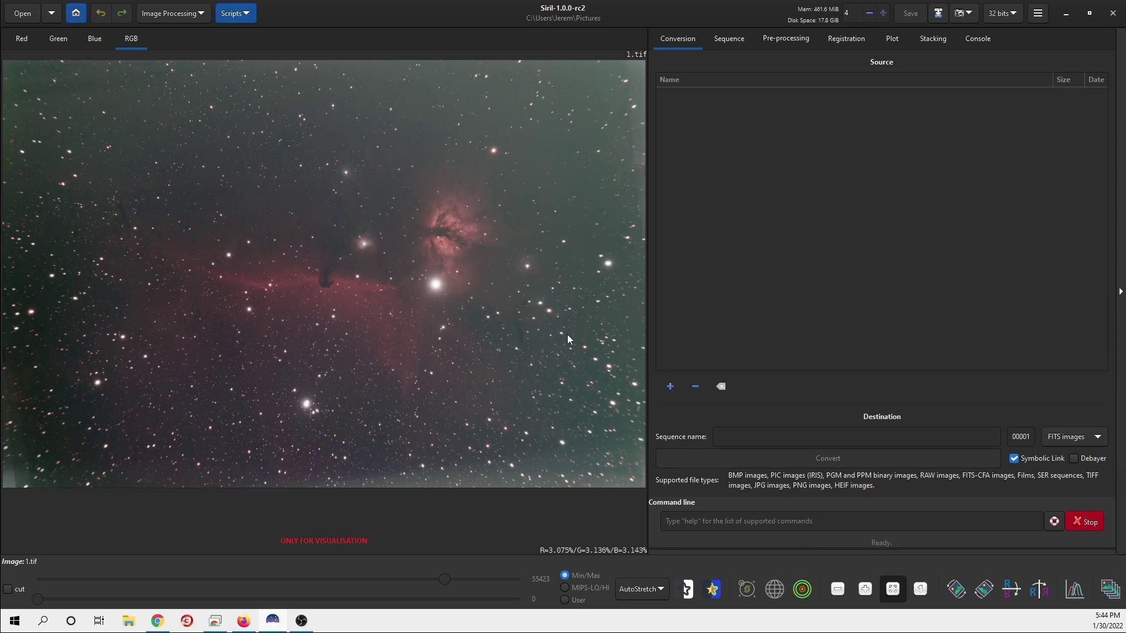
Run Photometric Color Calibration using the Barnard 33 Horsehead Nebula catalogue coordinates.
left_click(174, 14)
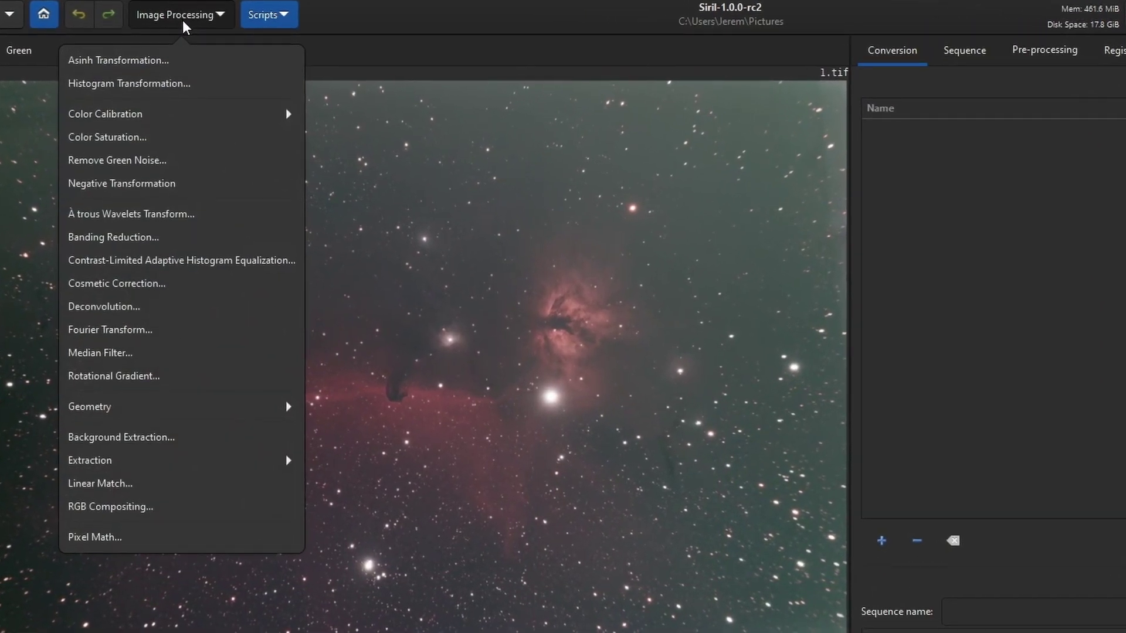
left_click(181, 114)
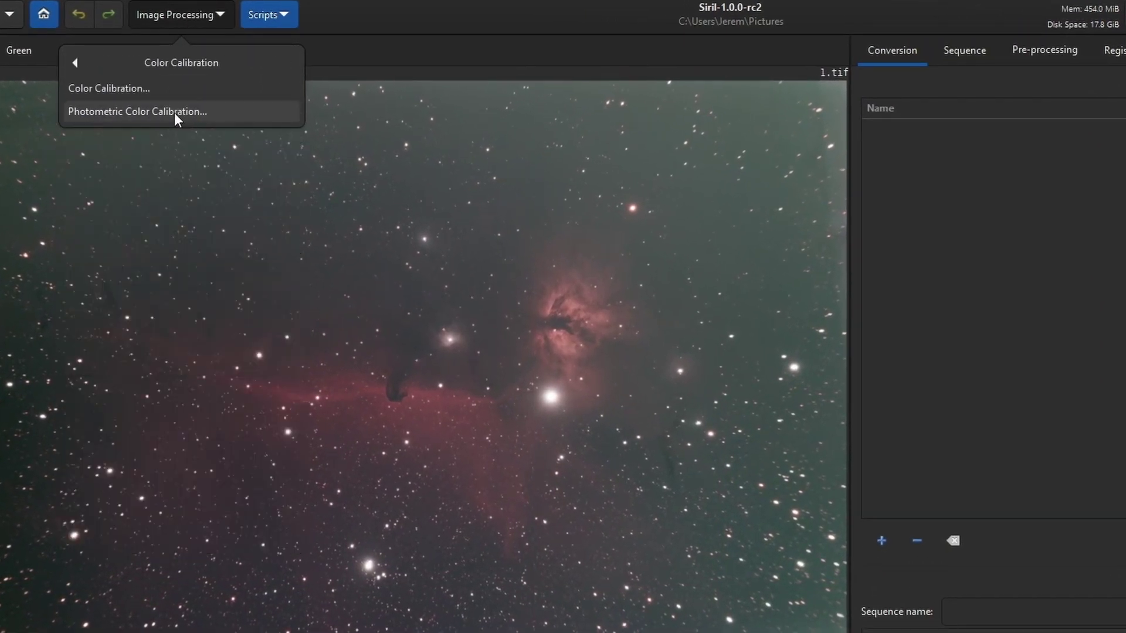
left_click(174, 112)
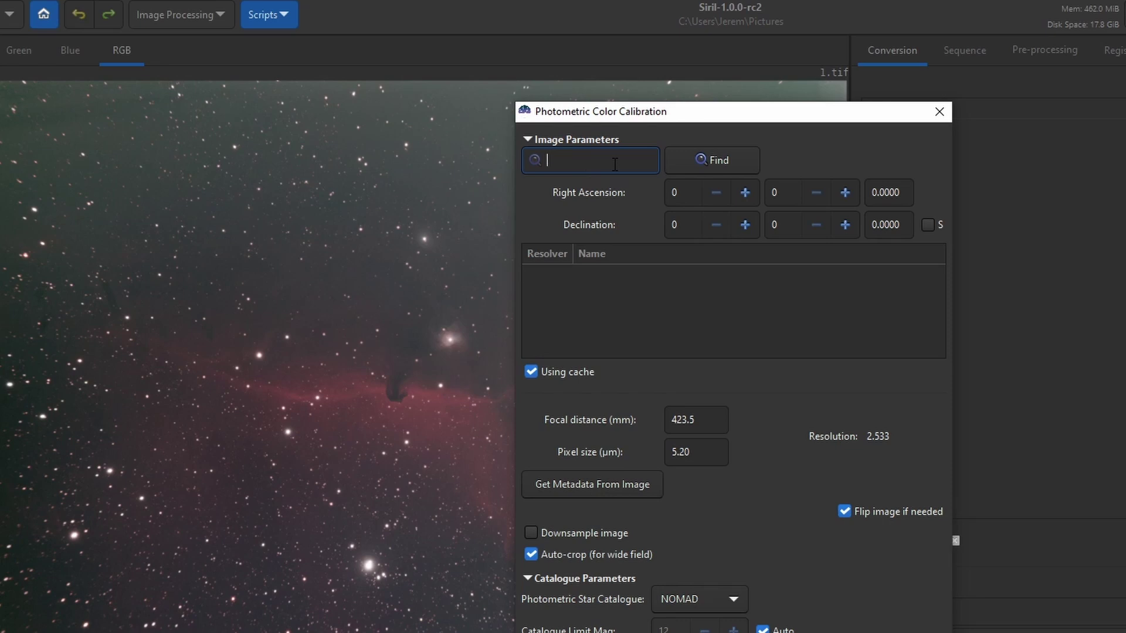
type("Barna")
type("rd 33")
key("Return")
left_click(605, 276)
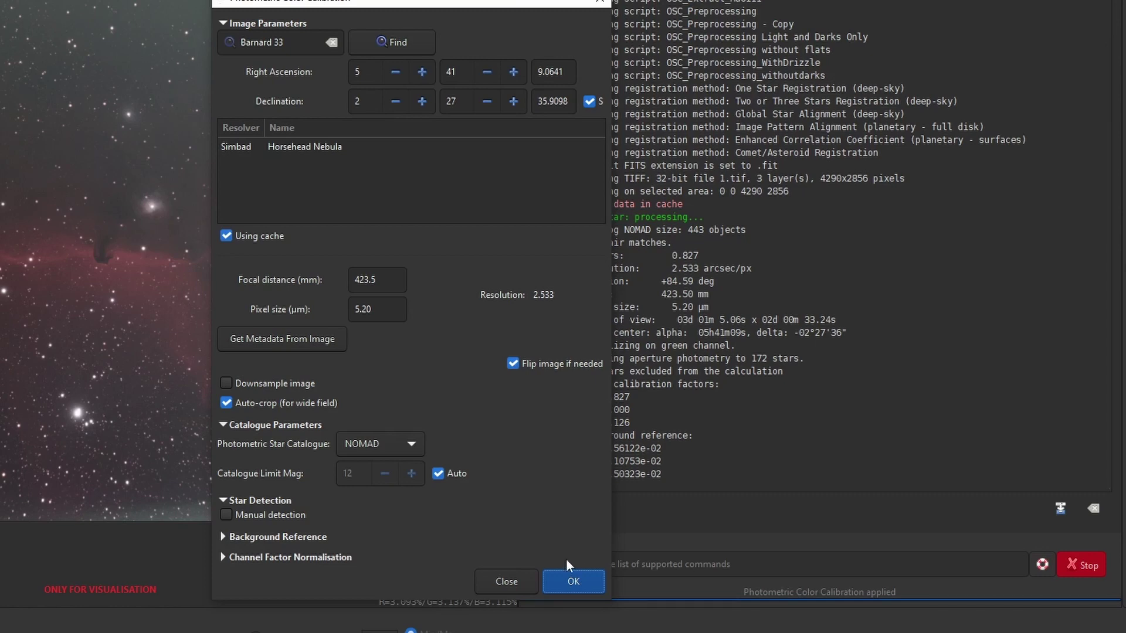
left_click(508, 584)
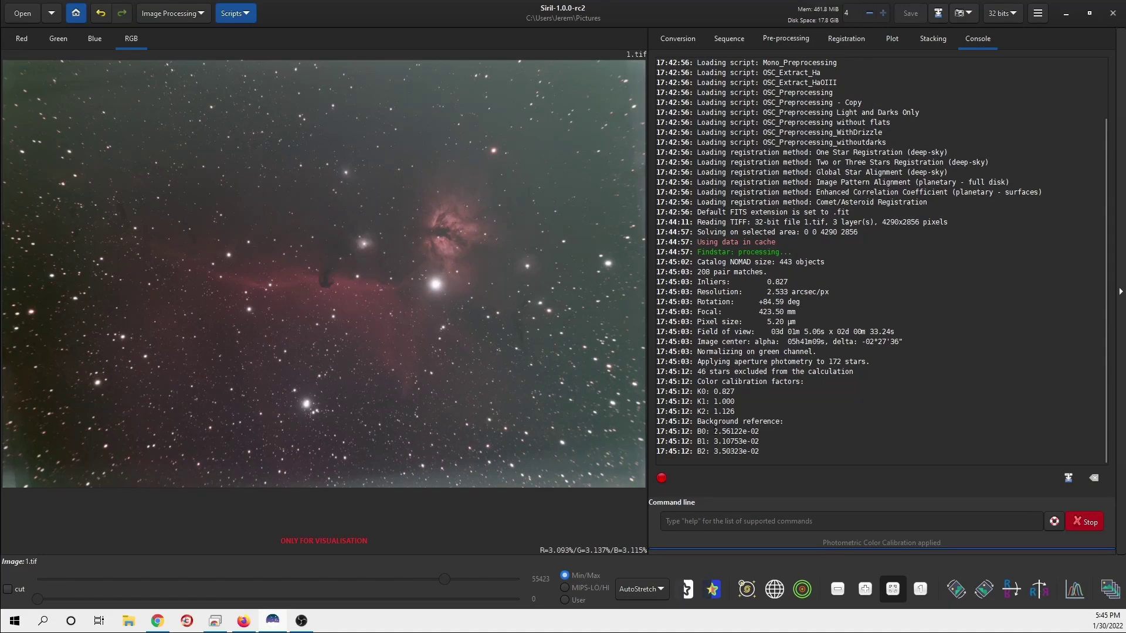
In the Red channel view, crop to a rectangle framing the Horsehead and Flame nebulae.
left_click(21, 38)
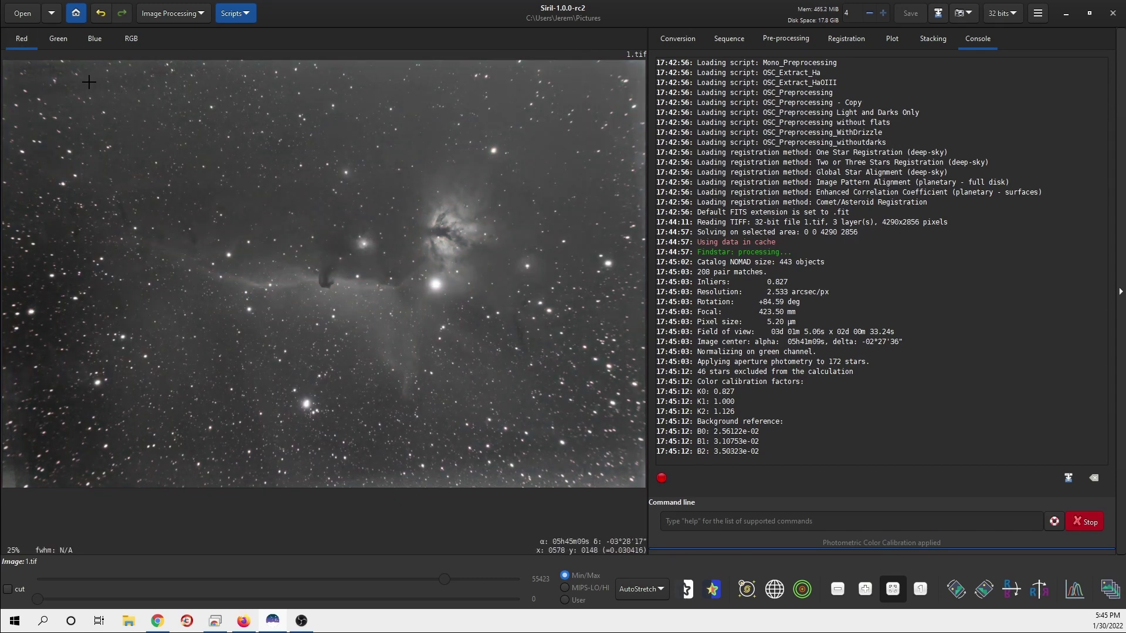
mouse_move(90, 82)
left_mouse_down()
mouse_move(513, 426)
mouse_move(510, 475)
mouse_move(508, 457)
left_mouse_up()
right_click(409, 237)
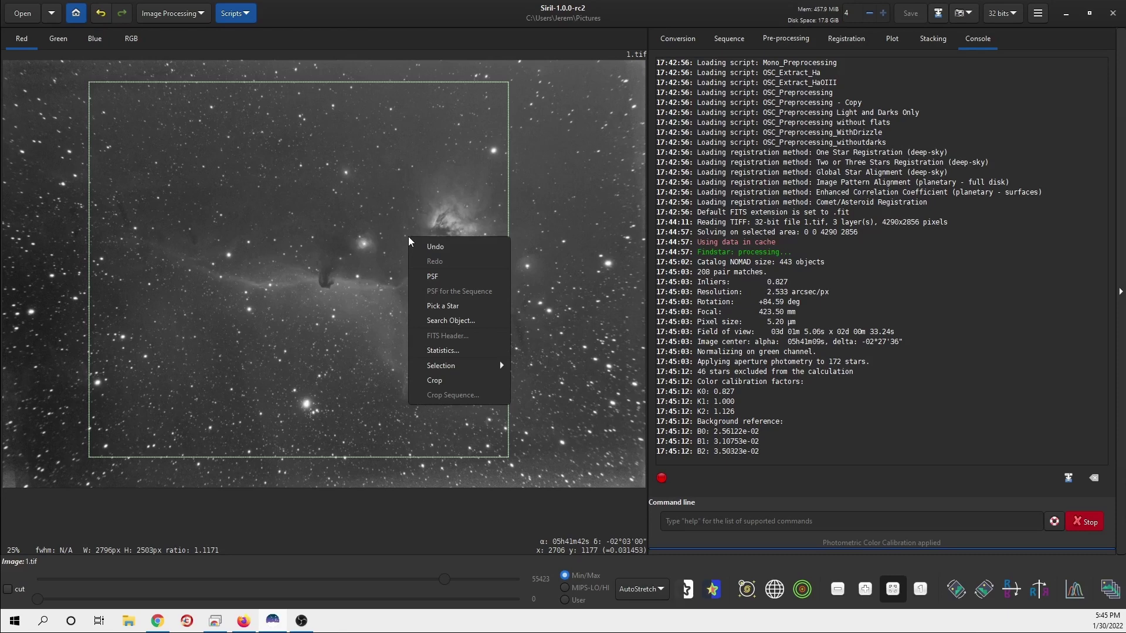
left_click(449, 381)
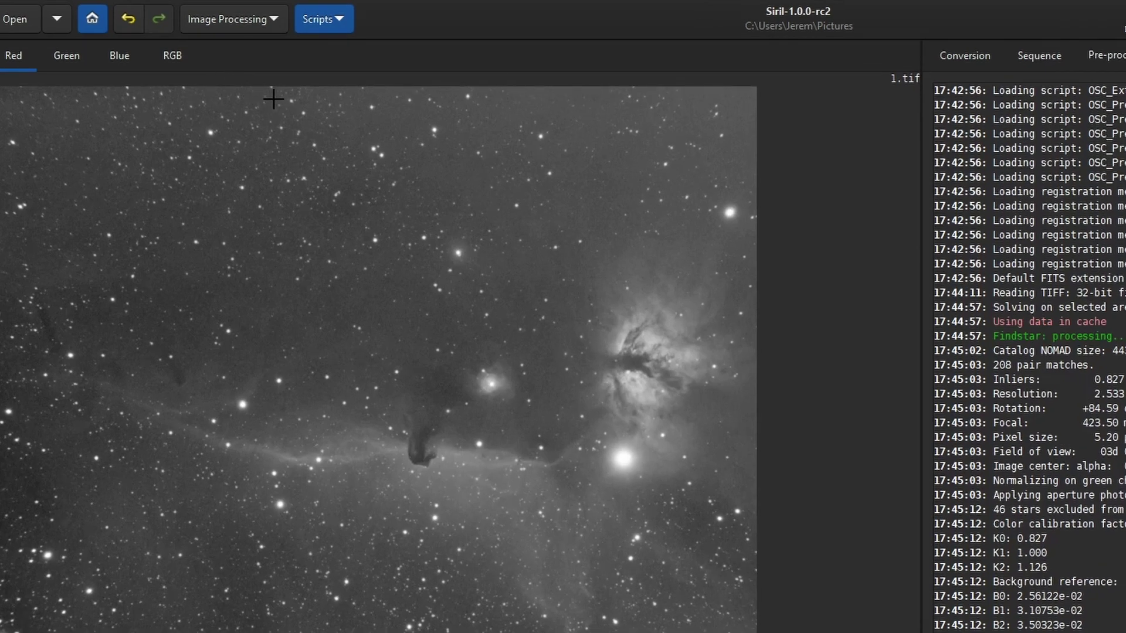
Open Background Extraction, set sample tolerance to 0.01 and generate the sample grid.
left_click(243, 18)
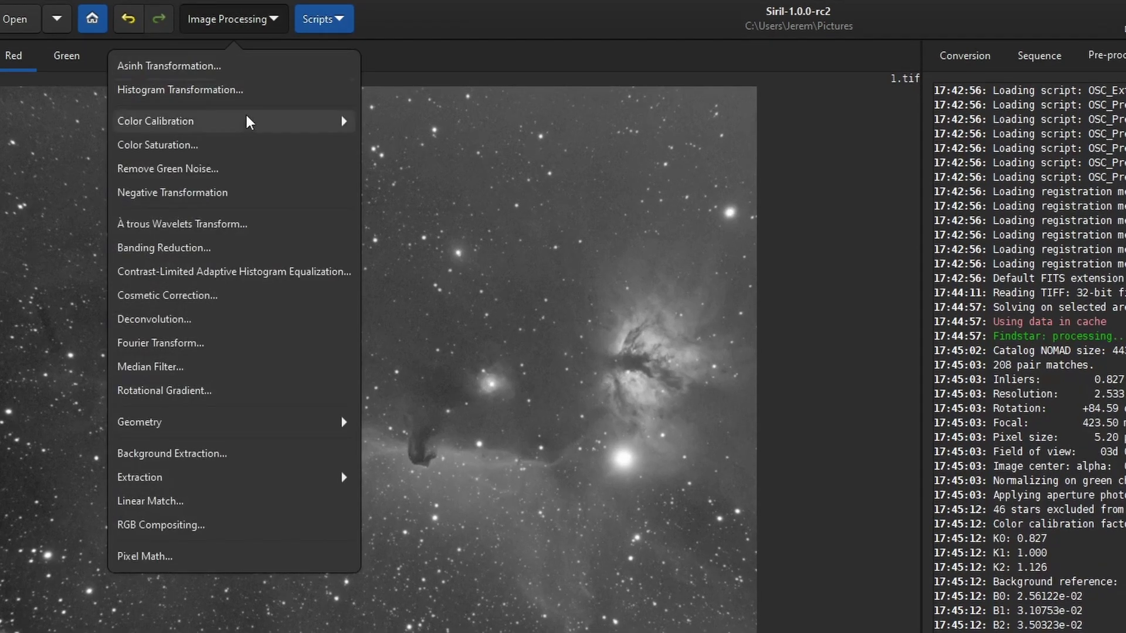
left_click(211, 453)
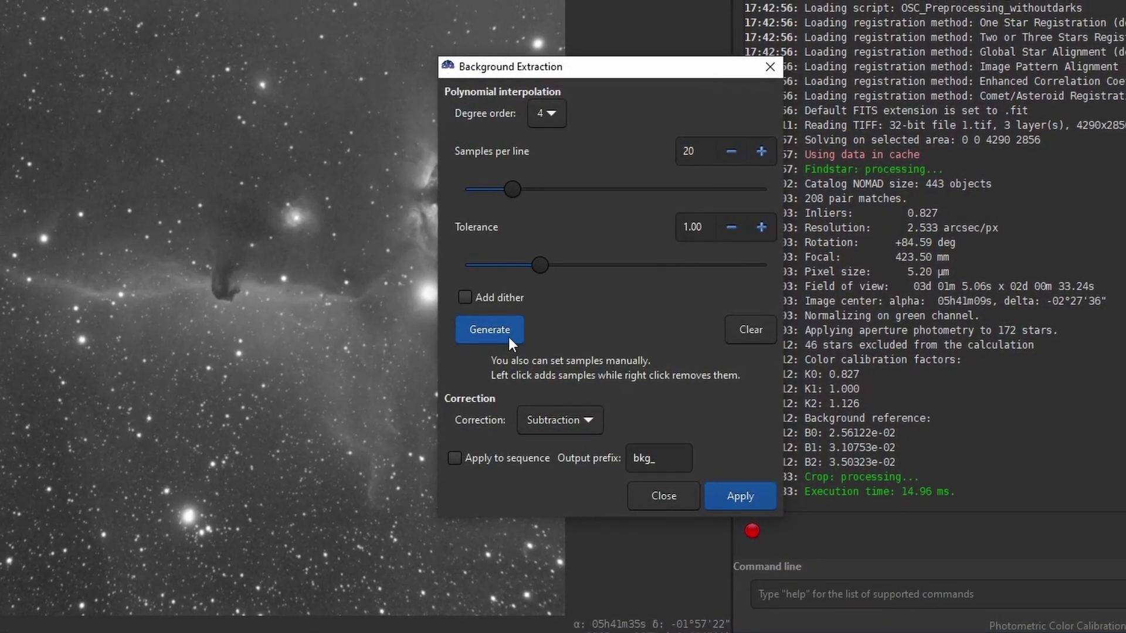
left_click_drag(528, 271, 455, 271)
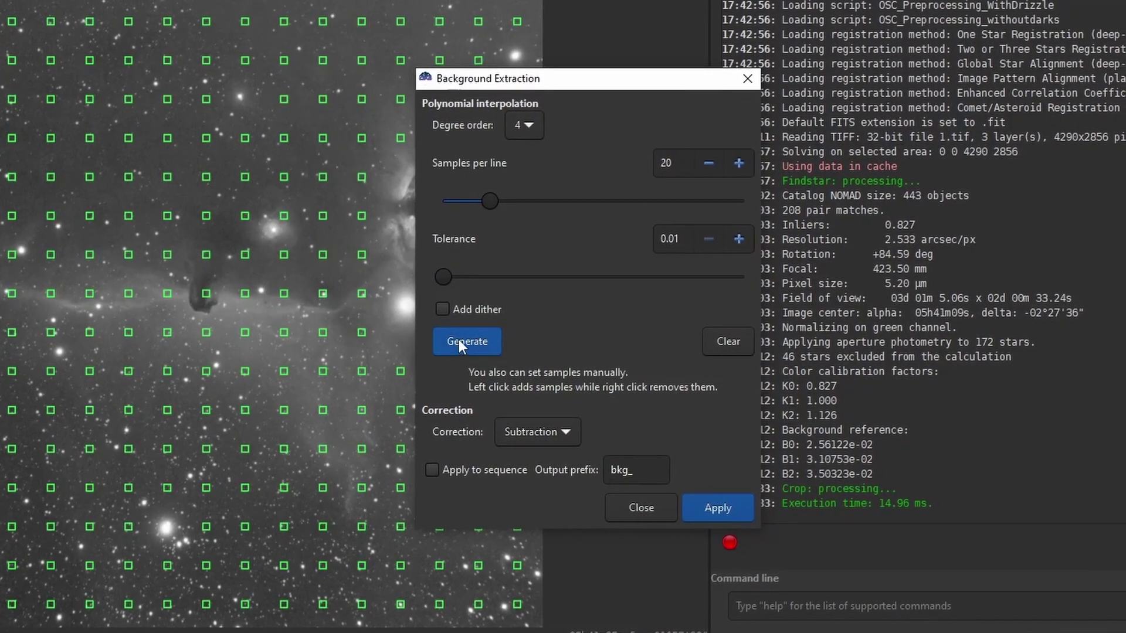
left_click(469, 336)
left_click_drag(521, 87, 740, 134)
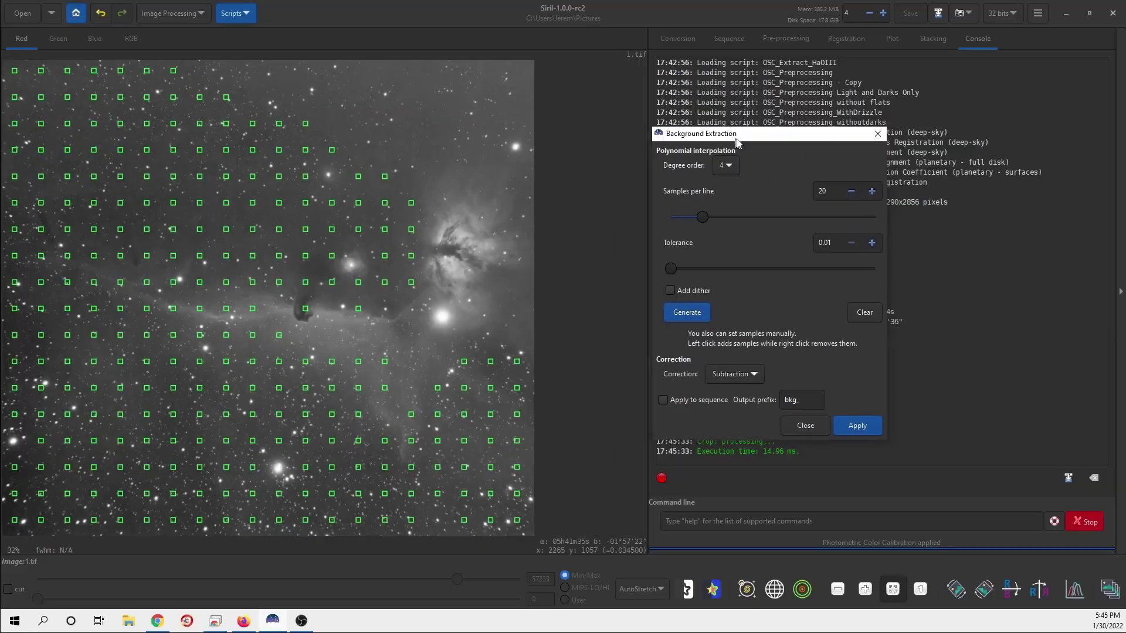
left_click(357, 303)
Remove samples lying on the Horsehead and nebulosity, then apply the background subtraction.
right_click(252, 308)
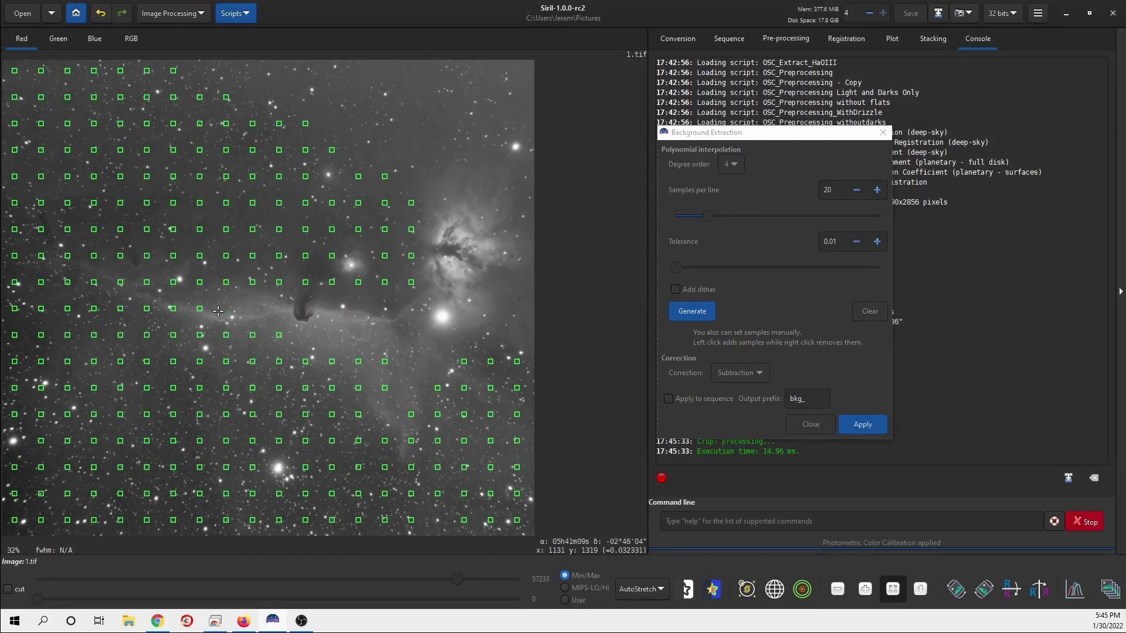
right_click(199, 308)
right_click(147, 309)
right_click(146, 282)
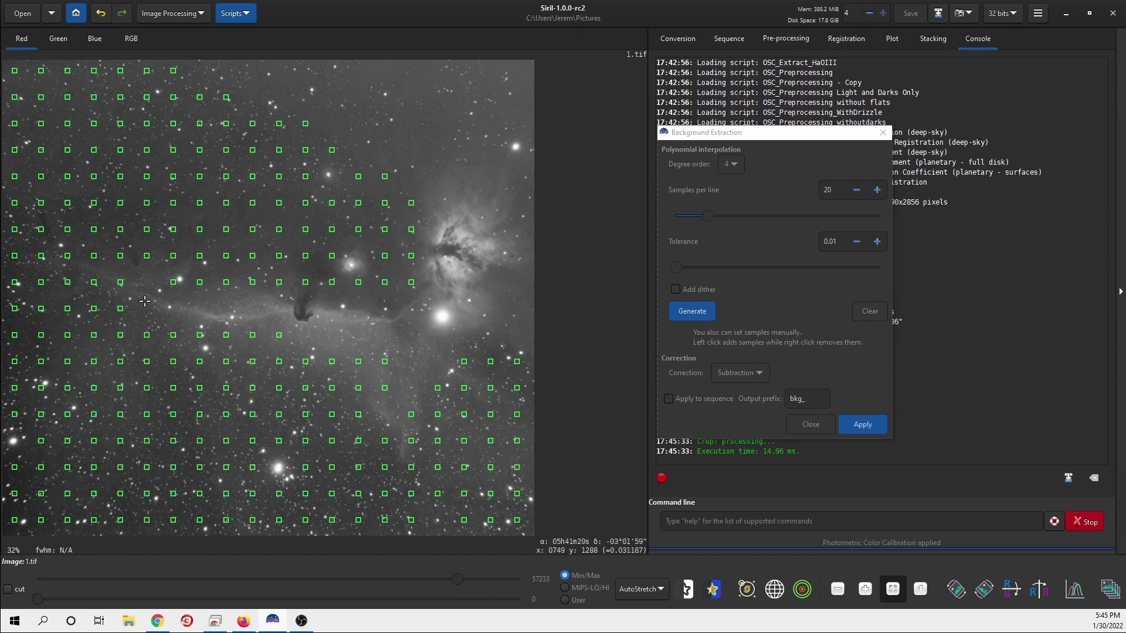
right_click(94, 282)
right_click(120, 308)
right_click(226, 334)
right_click(173, 334)
right_click(252, 334)
right_click(279, 334)
right_click(331, 361)
right_click(384, 361)
right_click(384, 388)
right_click(411, 414)
right_click(410, 440)
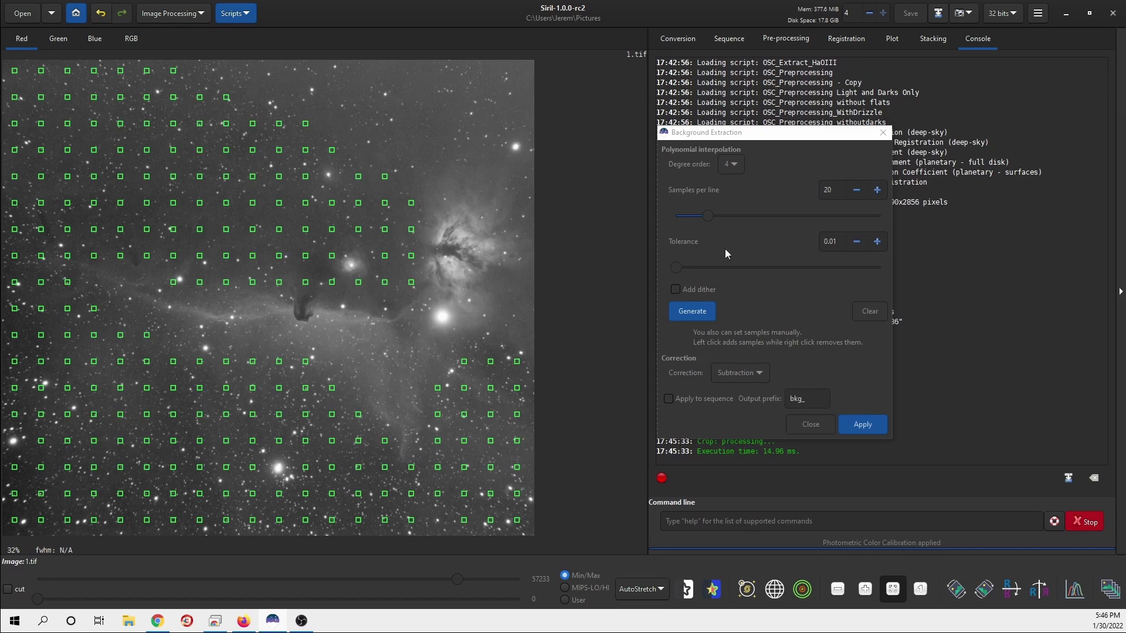
left_click(862, 424)
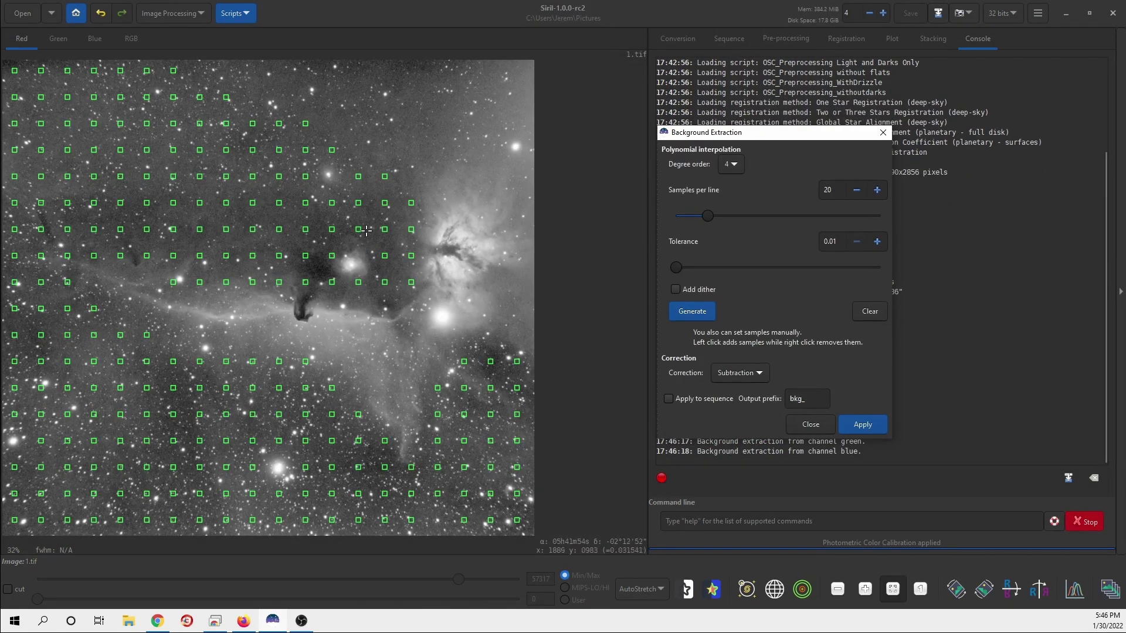
Close Background Extraction and view the RGB composite in Linear display mode.
left_click(808, 424)
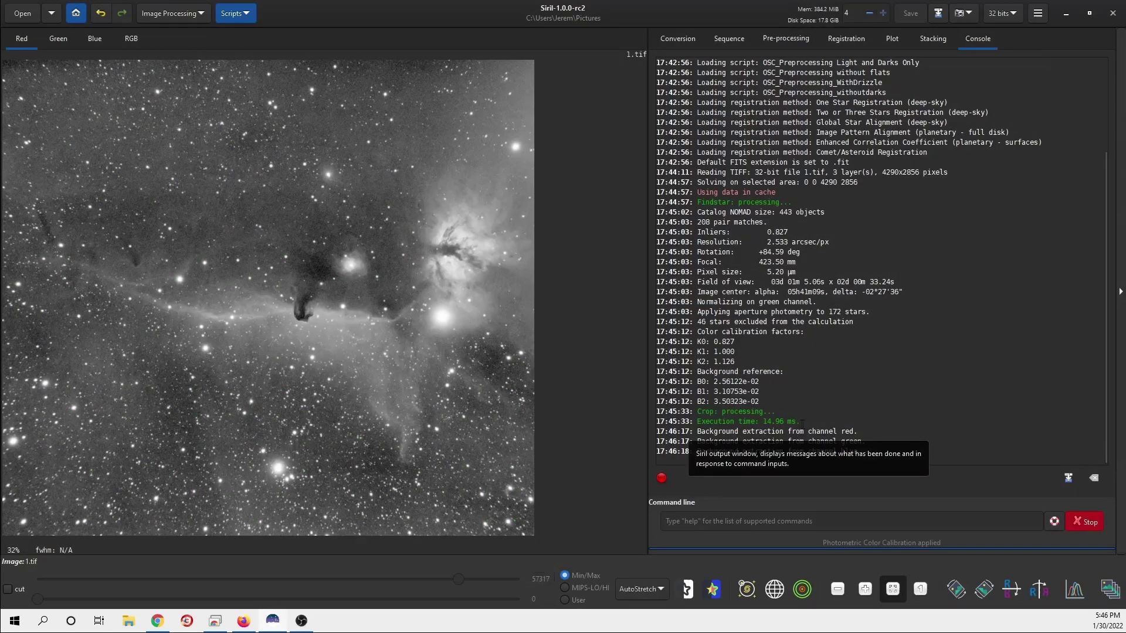
left_click(129, 41)
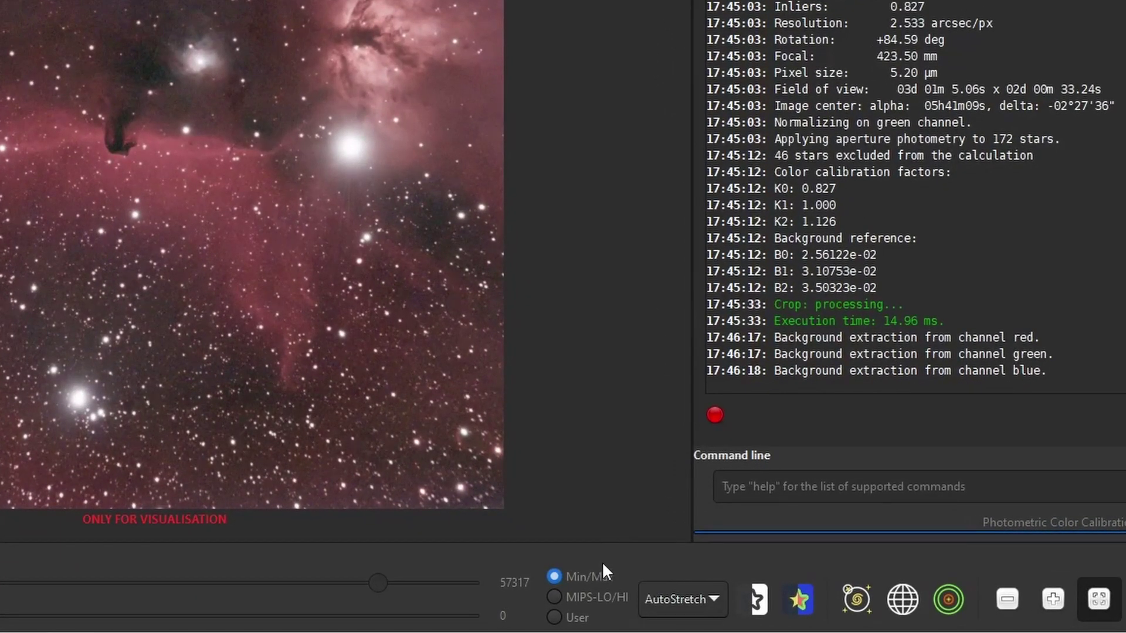
left_click(663, 604)
left_click(667, 421)
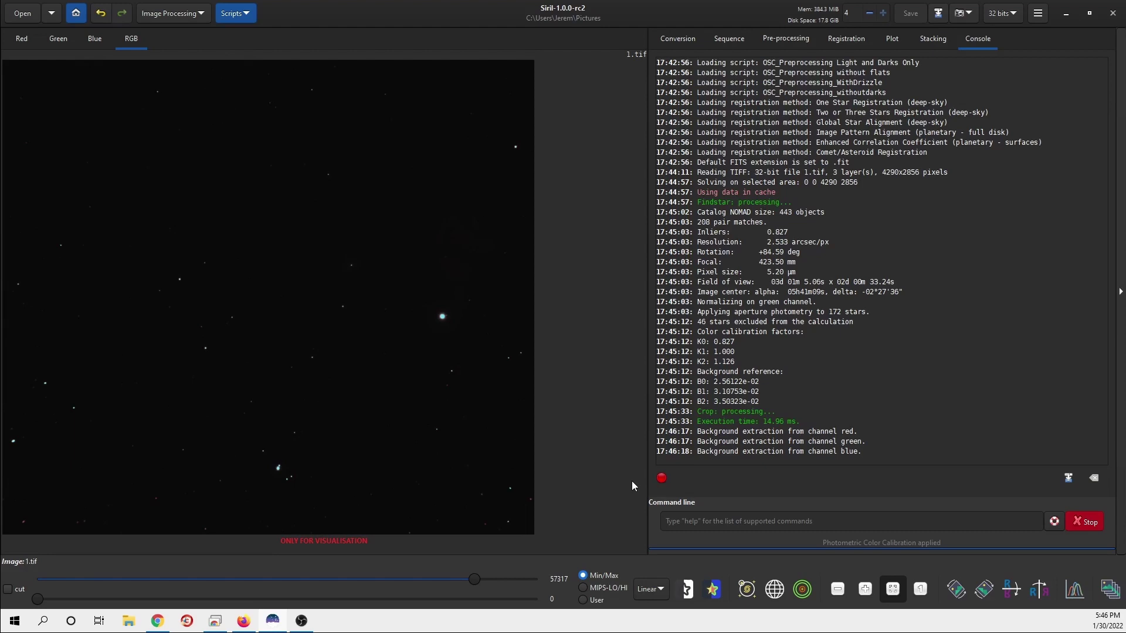
Apply a Histogram Transformation stretch to the colour image.
left_click(156, 13)
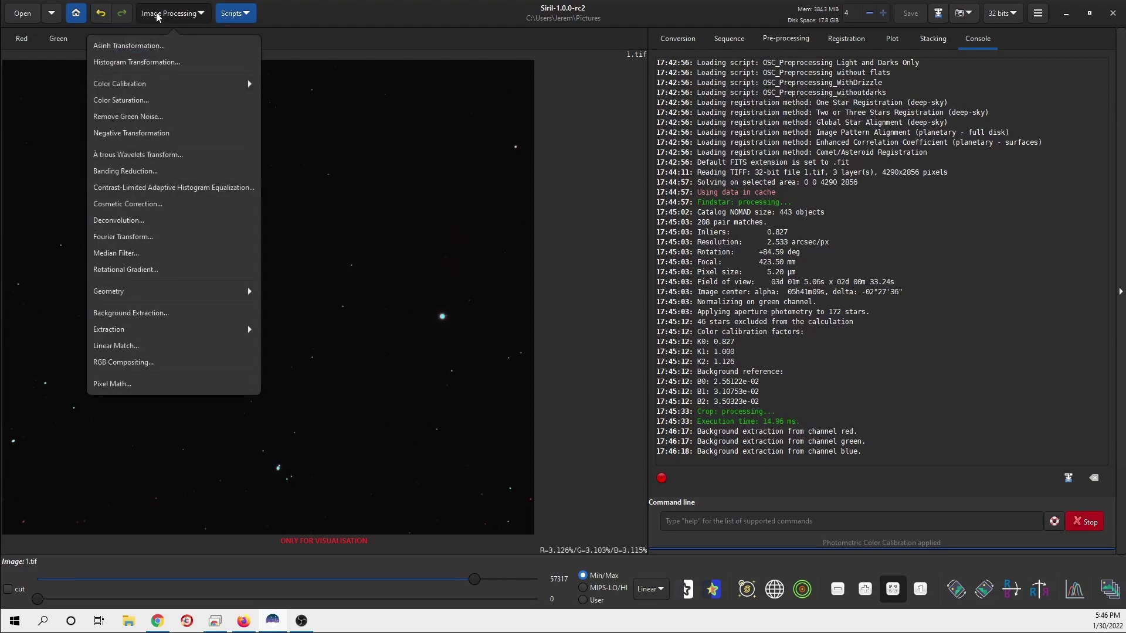
left_click(162, 64)
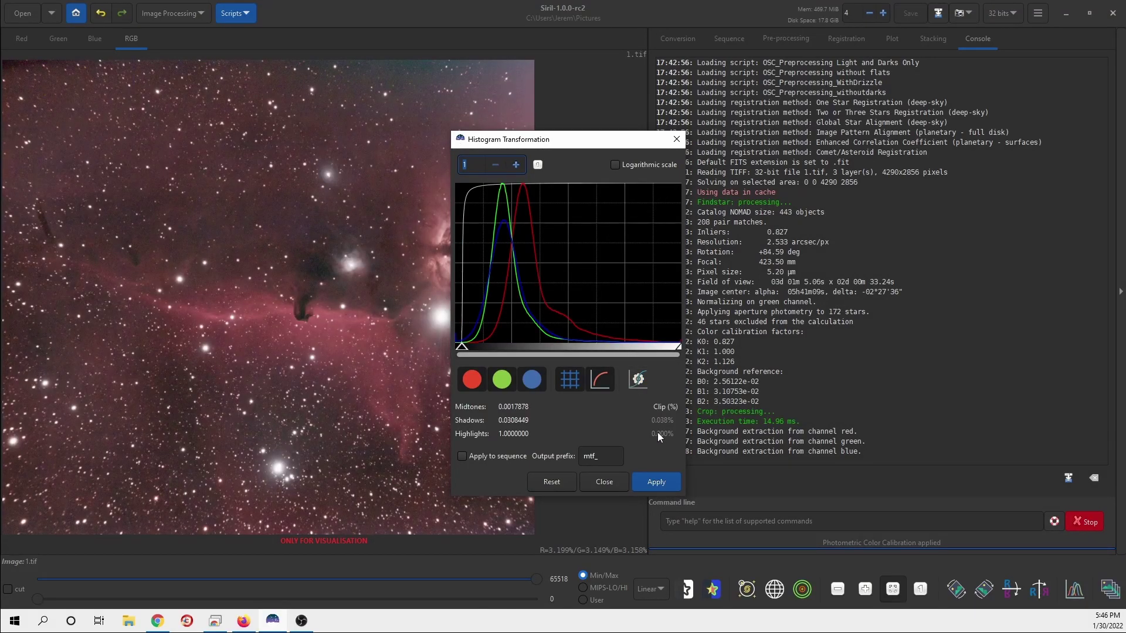
left_click(660, 483)
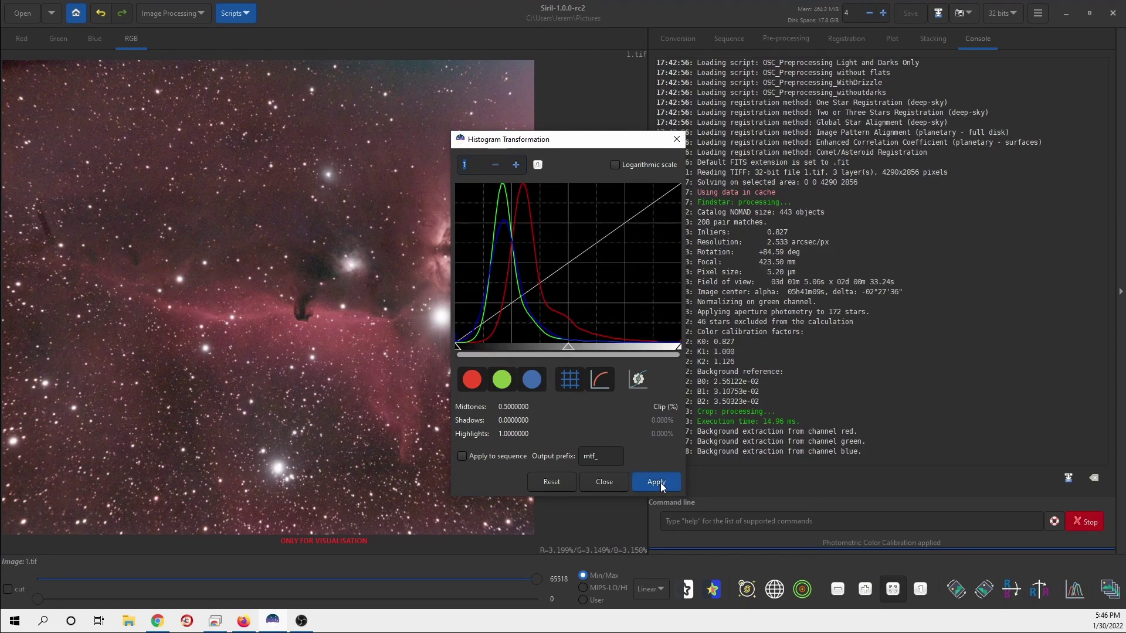
left_click(611, 481)
Reopen Histogram Transformation and lower the midtones to brighten the nebula.
left_click(174, 18)
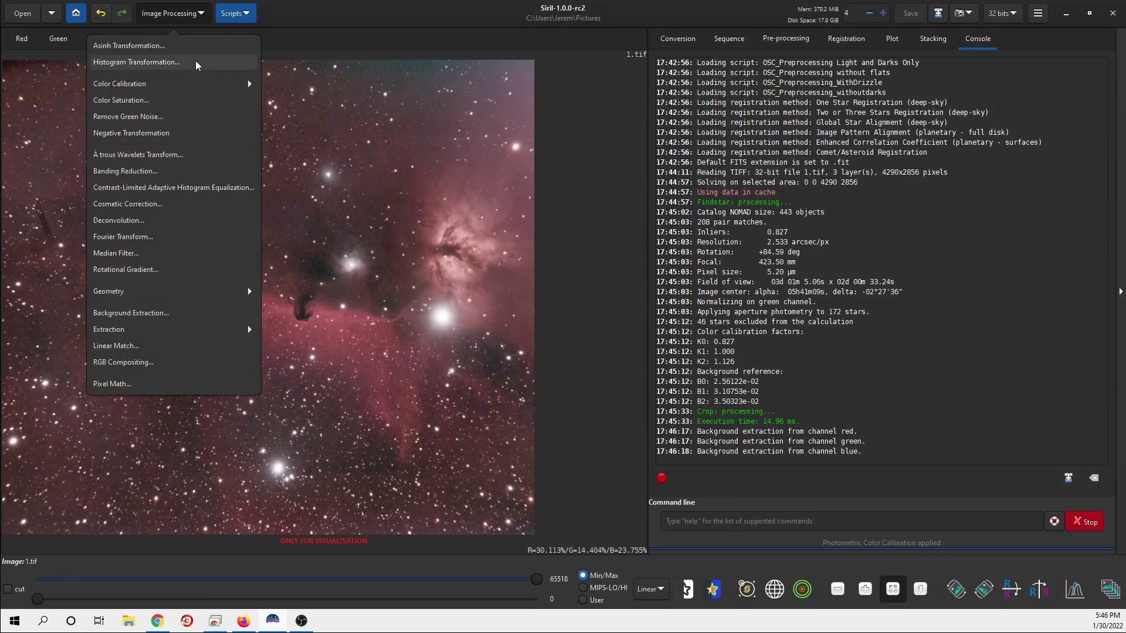
left_click(196, 64)
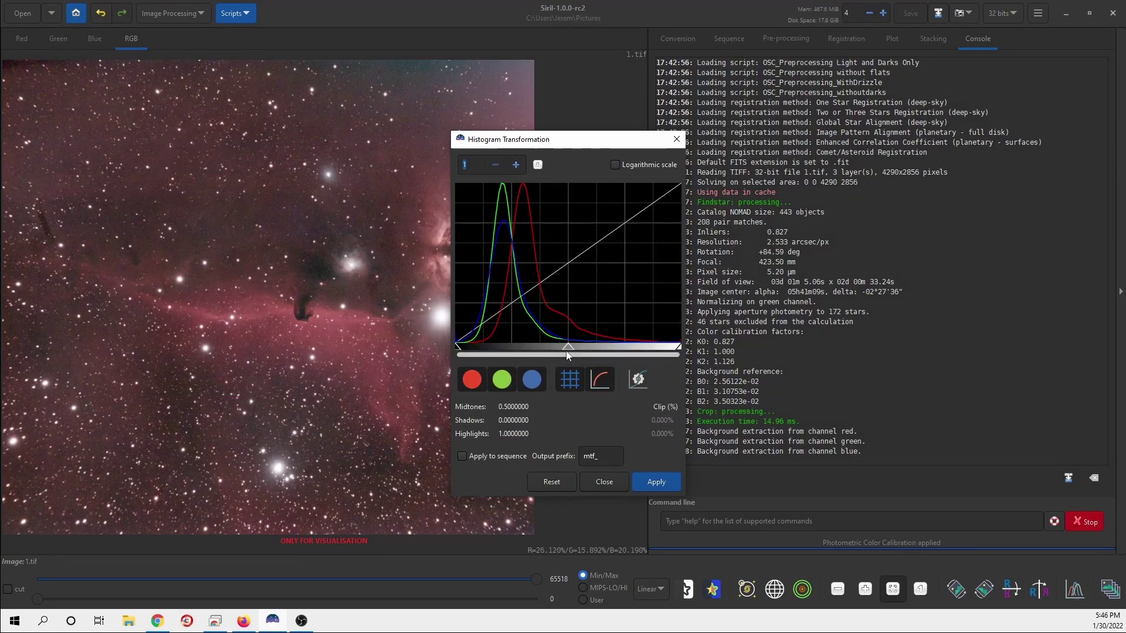
mouse_move(568, 346)
left_mouse_down()
mouse_move(538, 347)
mouse_move(601, 347)
left_mouse_up()
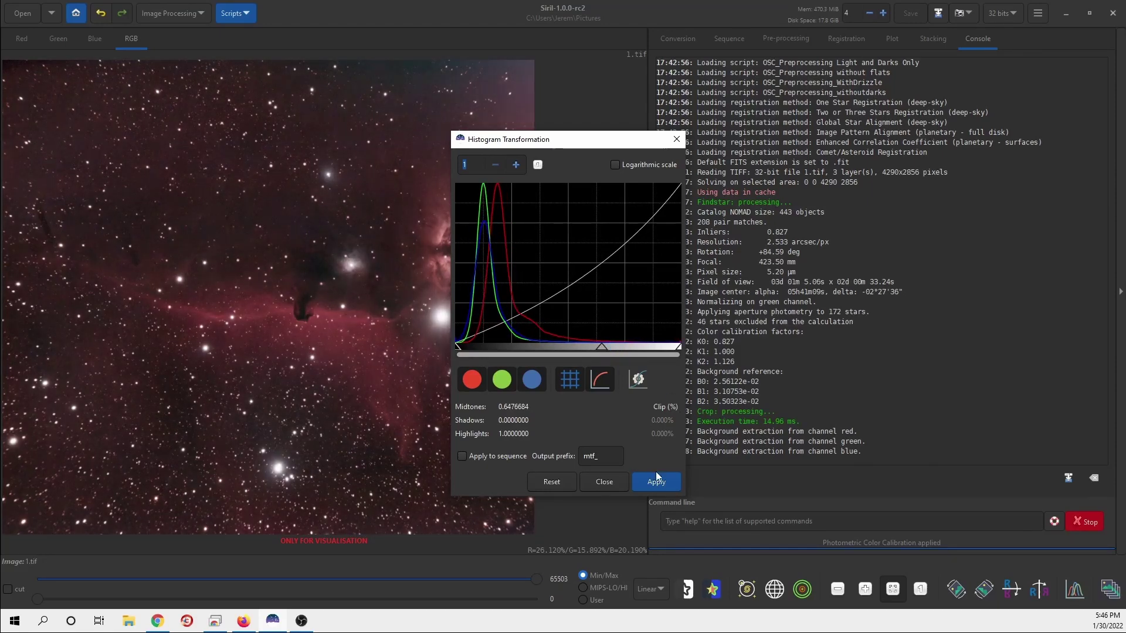
left_click(594, 483)
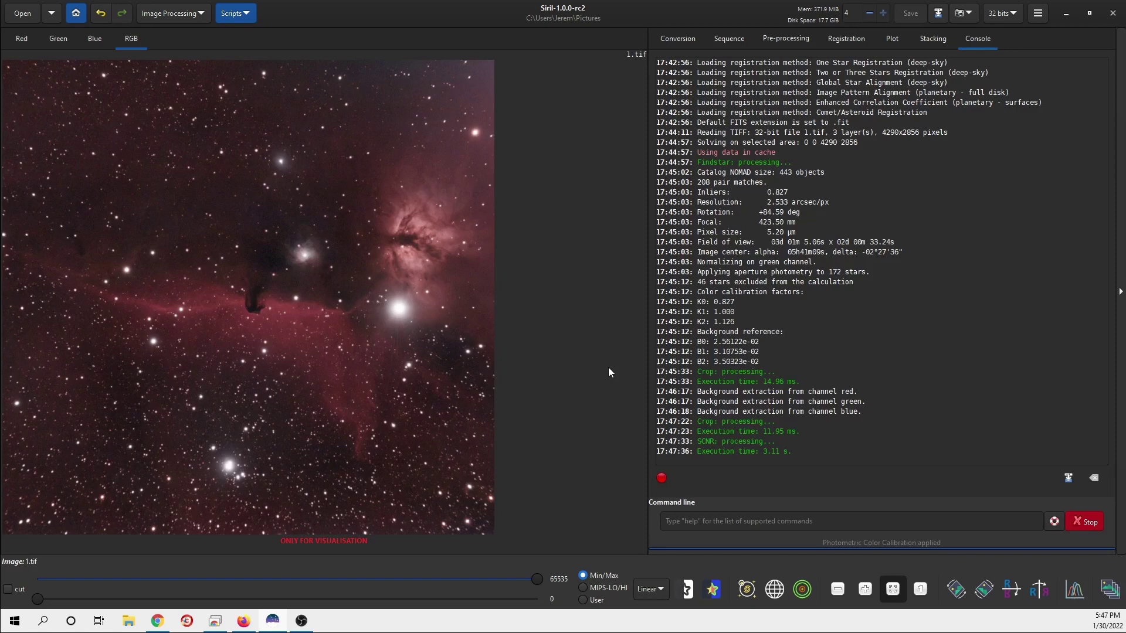
Apply Color Saturation with the amount set to 0.30.
left_click(167, 18)
left_click(153, 101)
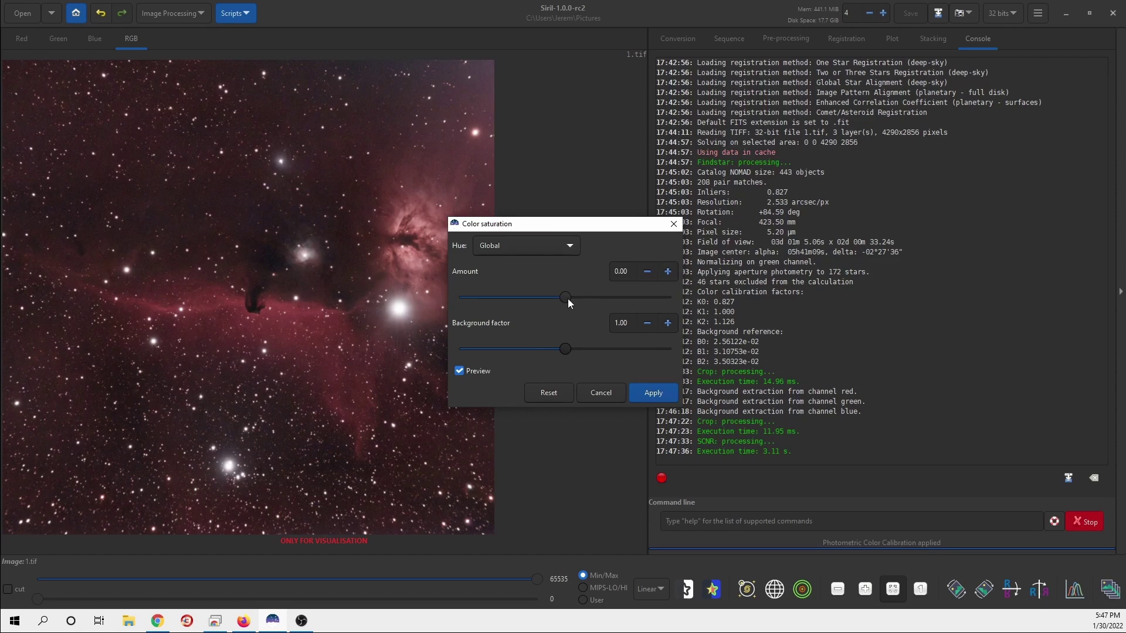
left_click(600, 300)
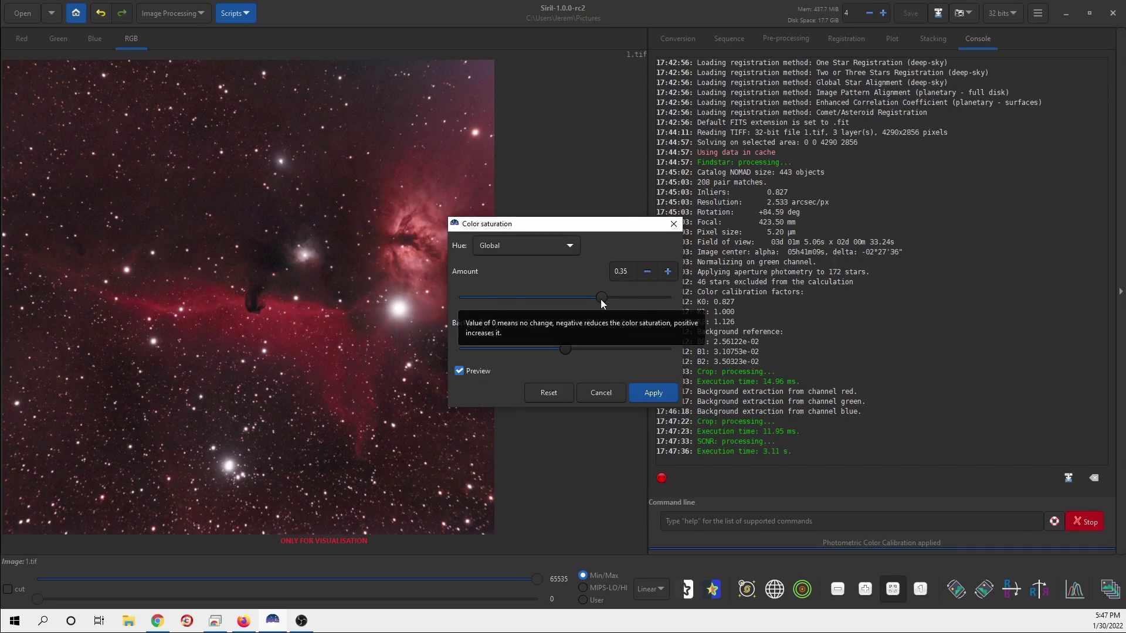
left_click_drag(600, 299, 596, 299)
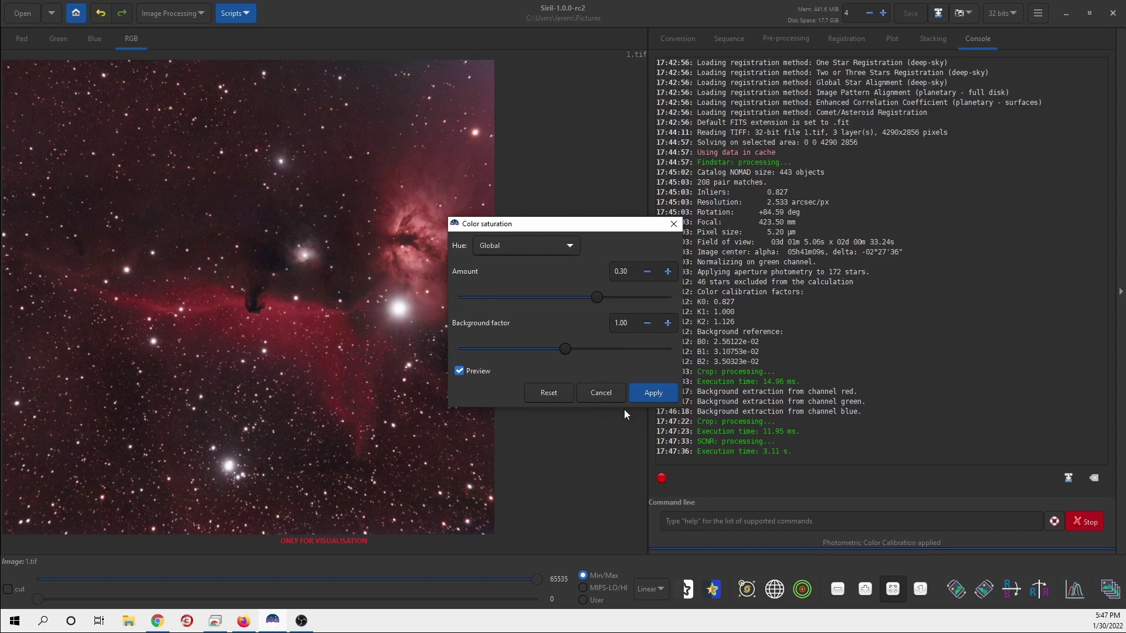
left_click(639, 392)
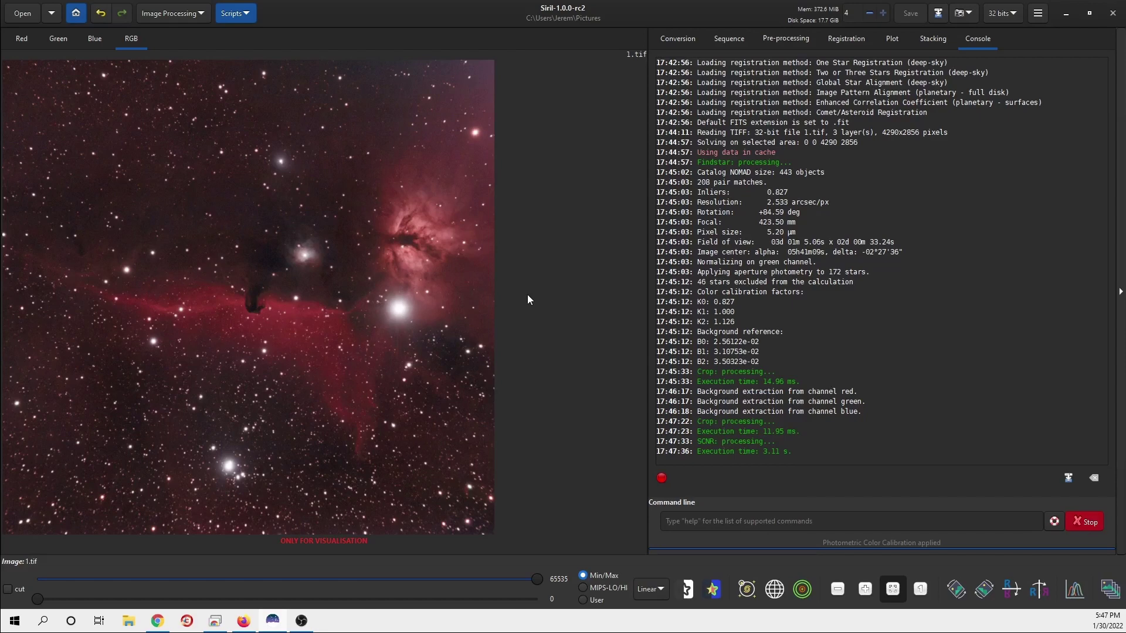
Apply Deconvolution with radius 1.00 and 20 iterations.
left_click(177, 17)
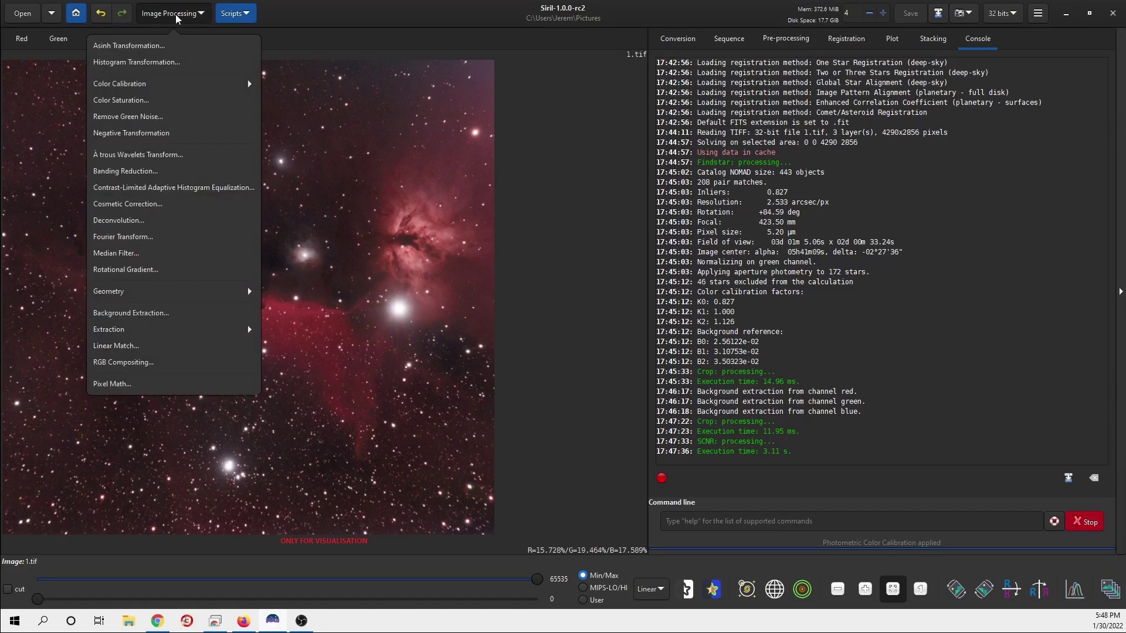
left_click(130, 227)
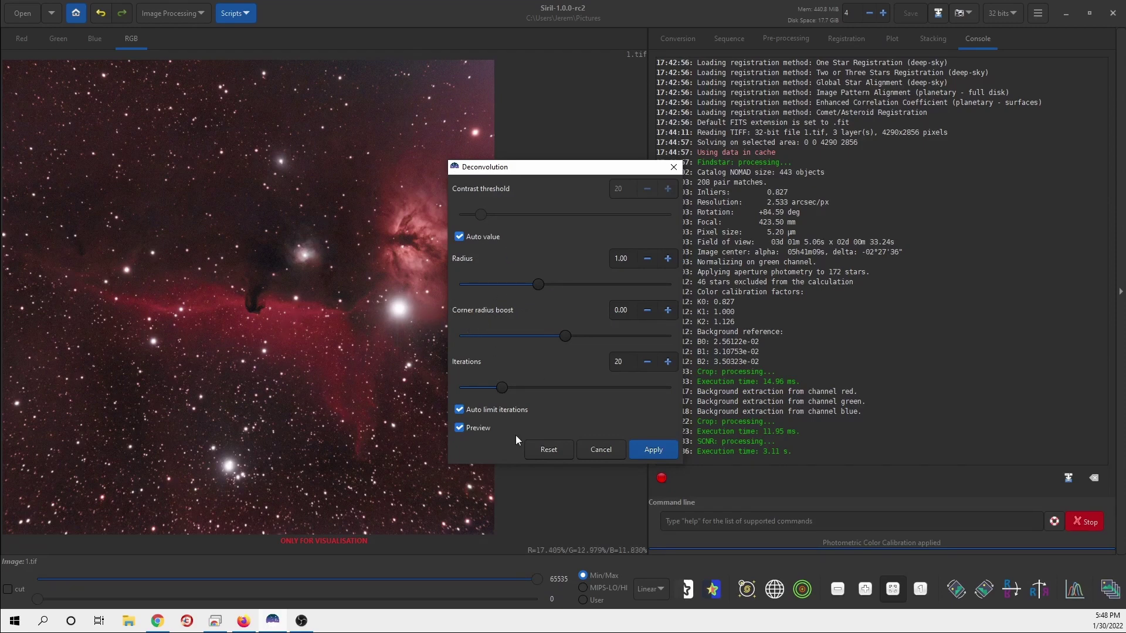
left_click(639, 453)
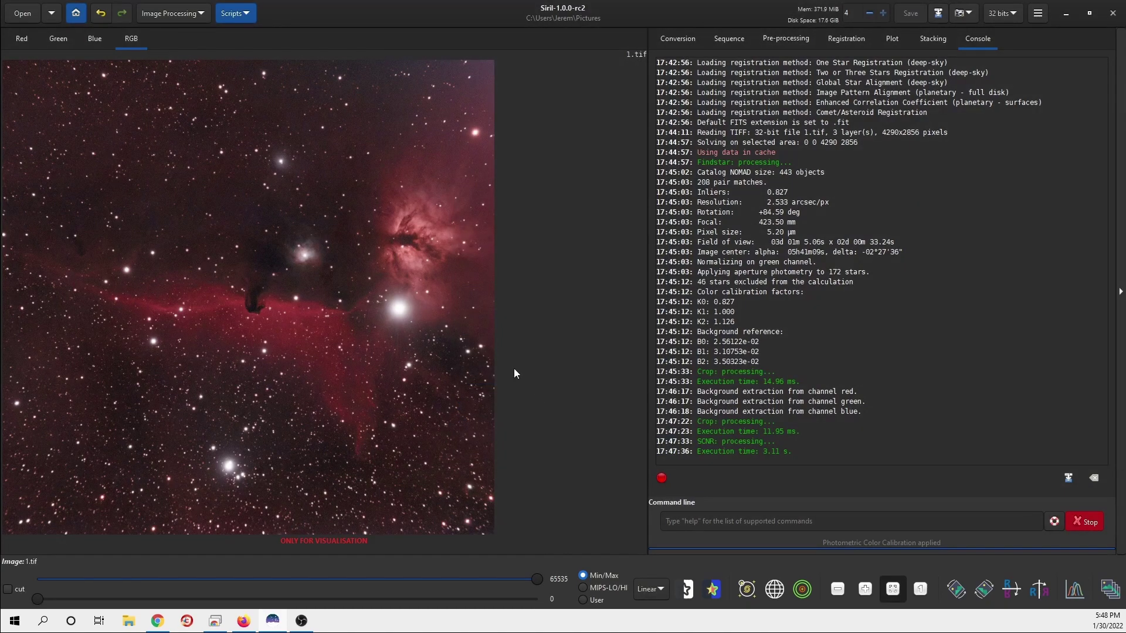
Rotate the image 90 degrees twice for a 180-degree turn.
left_click(992, 587)
left_click(991, 589)
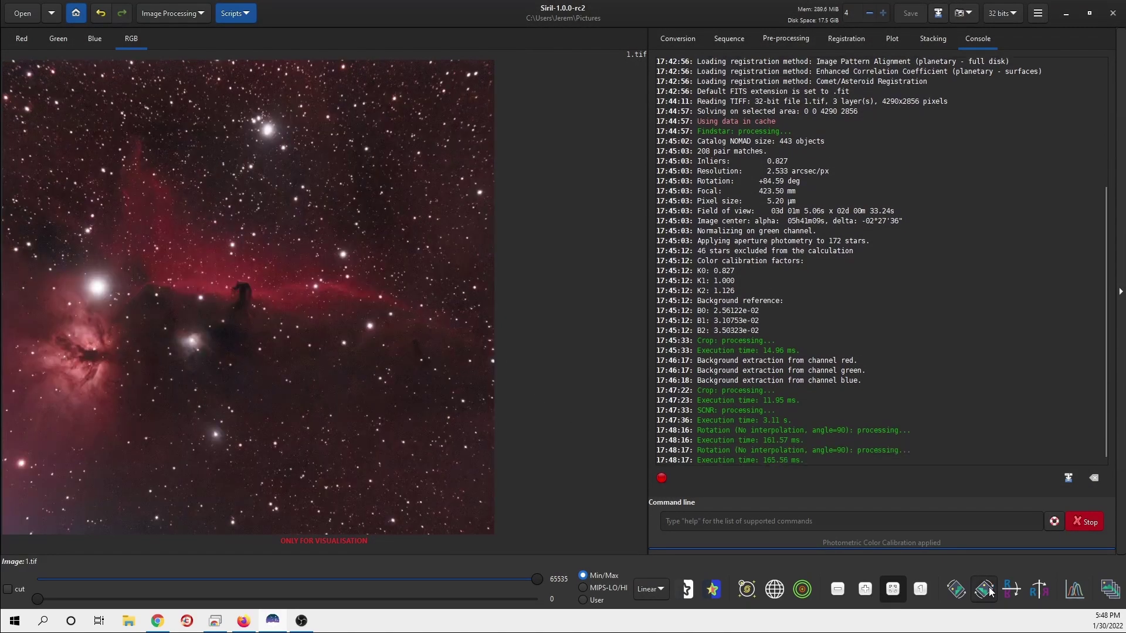